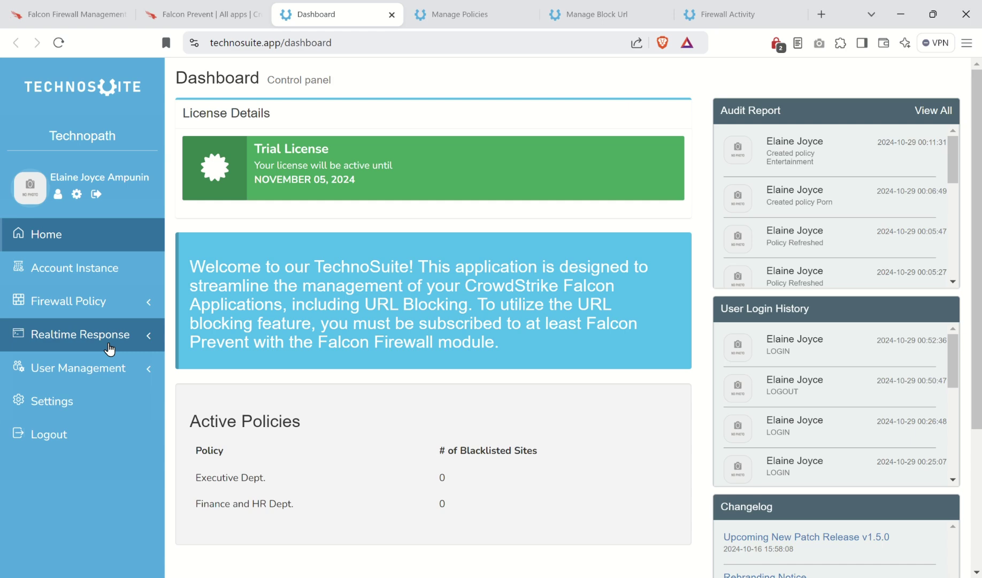
Switch to the Falcon Firewall Management page in the CrowdStrike Store.
{"action": "left_click", "coordinate": [69, 14]}
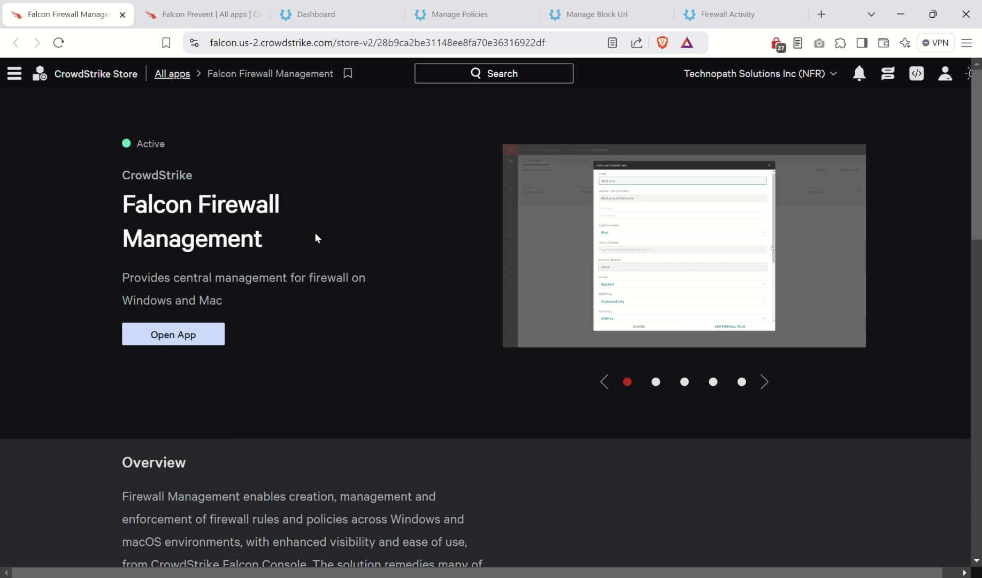
Switch to the Falcon Prevent page in the CrowdStrike Store.
{"action": "left_click", "coordinate": [187, 9]}
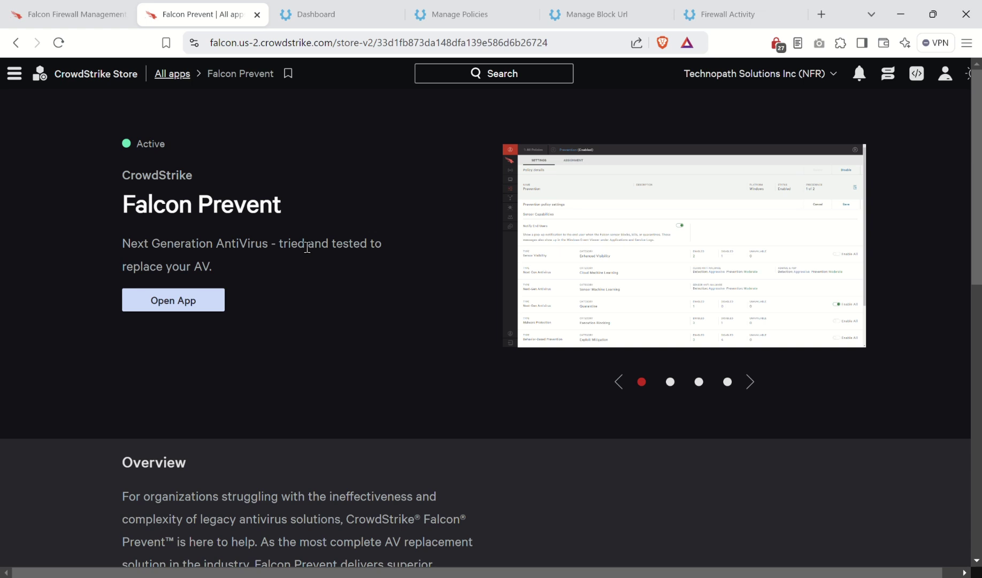
Return to TechnoSuite and expand Firewall Policy to reach the four Windows policies.
{"action": "left_click", "coordinate": [316, 24]}
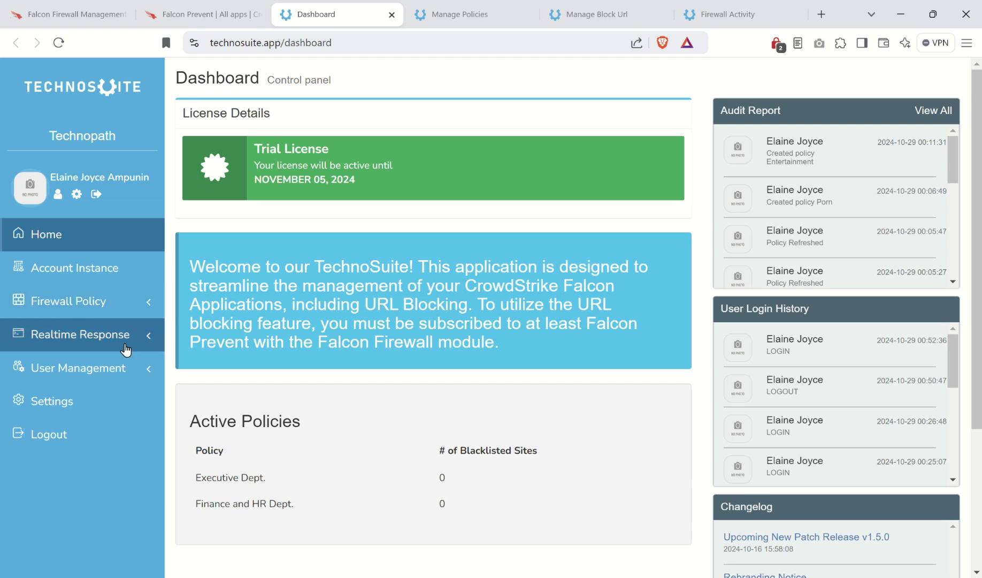
{"action": "left_click", "coordinate": [127, 305]}
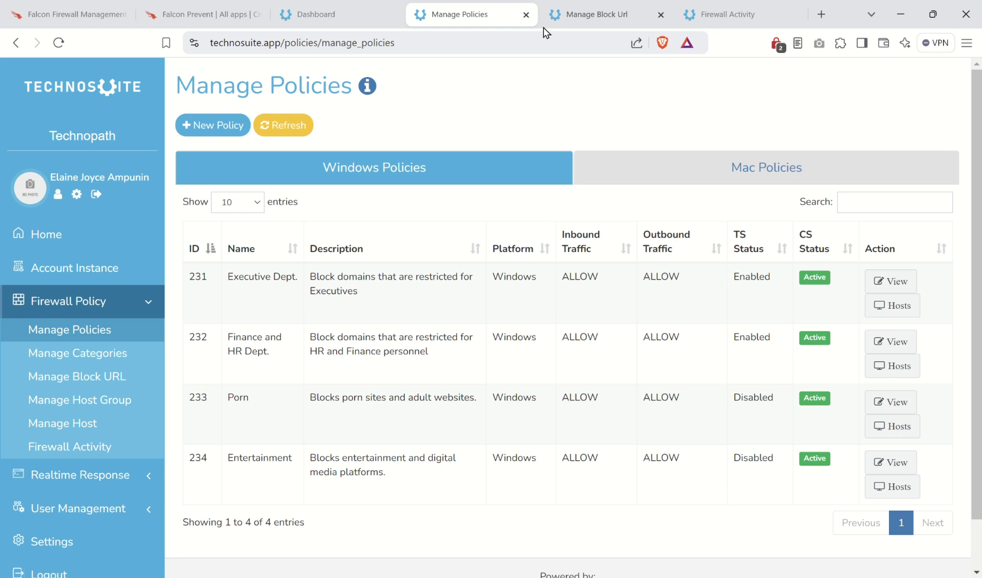
On Manage Block URL, open the Filter by Category list under Add Existing Rule.
{"action": "left_click", "coordinate": [576, 16]}
{"action": "left_click", "coordinate": [365, 232]}
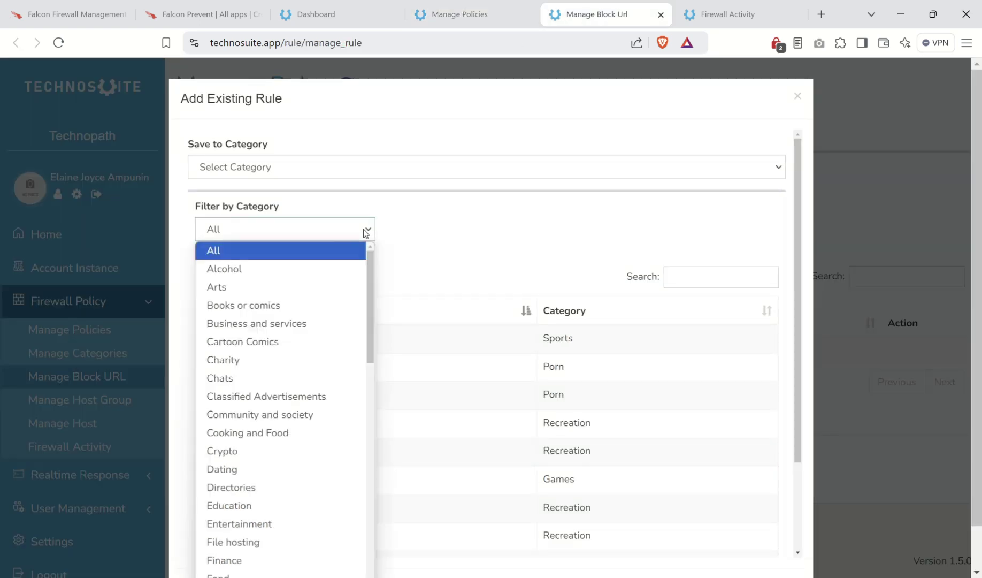
{"action": "left_click_drag", "start_coordinate": [369, 267], "coordinate": [366, 332]}
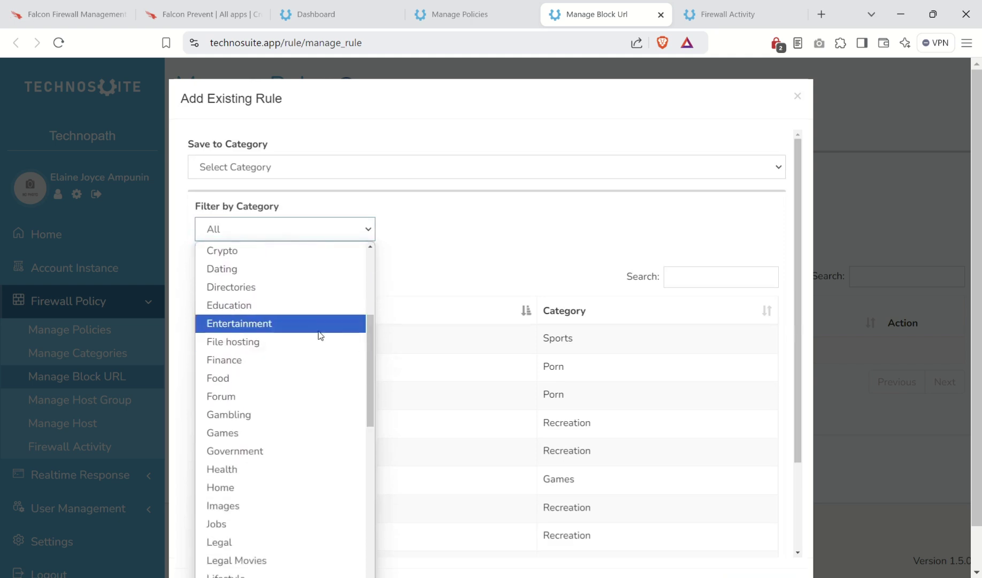
{"action": "scroll", "coordinate": [314, 329], "scroll_direction": "down", "scroll_amount": 2}
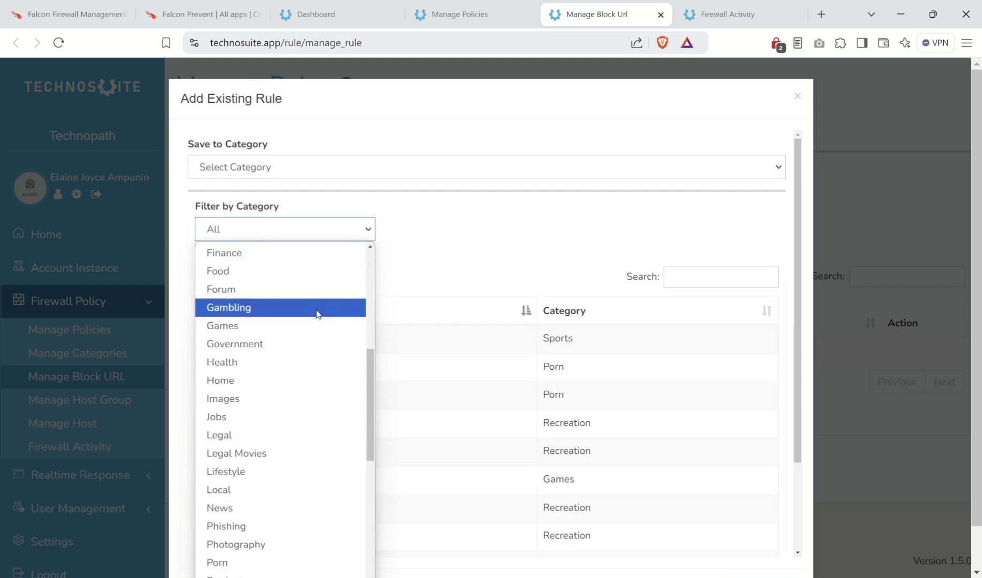
{"action": "scroll", "coordinate": [316, 313], "scroll_direction": "down", "scroll_amount": 3}
{"action": "scroll", "coordinate": [316, 314], "scroll_direction": "down", "scroll_amount": 2}
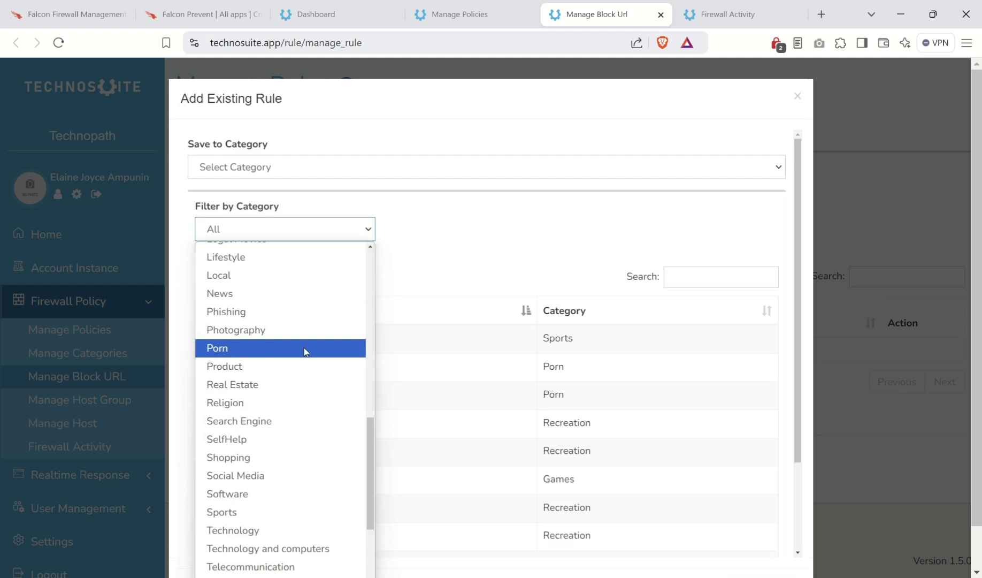
{"action": "scroll", "coordinate": [305, 349], "scroll_direction": "down", "scroll_amount": 2}
{"action": "scroll", "coordinate": [304, 350], "scroll_direction": "down", "scroll_amount": 1}
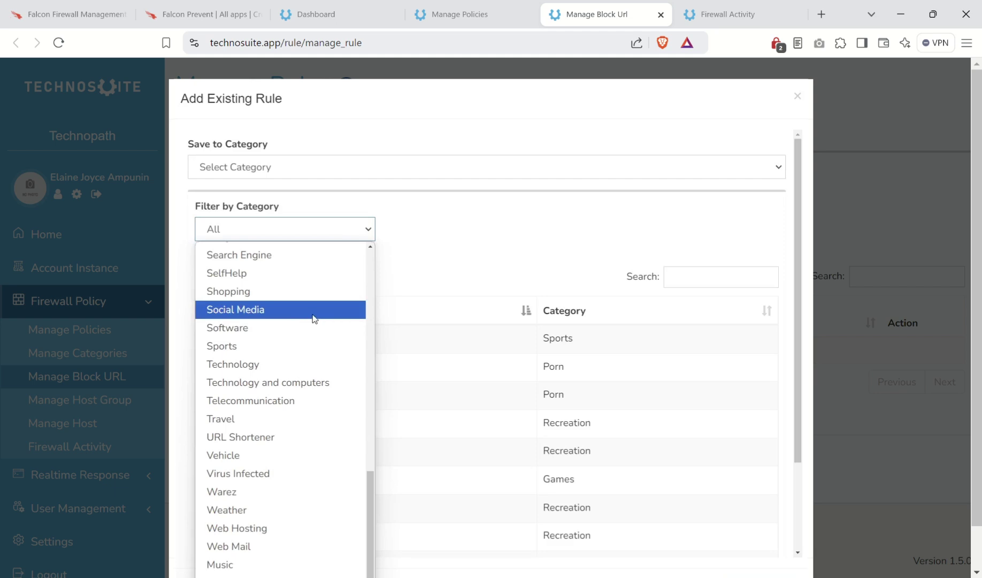
Open Firewall Activity, highlight the blocked thechive.com entry, and zoom out the log.
{"action": "left_click", "coordinate": [688, 17]}
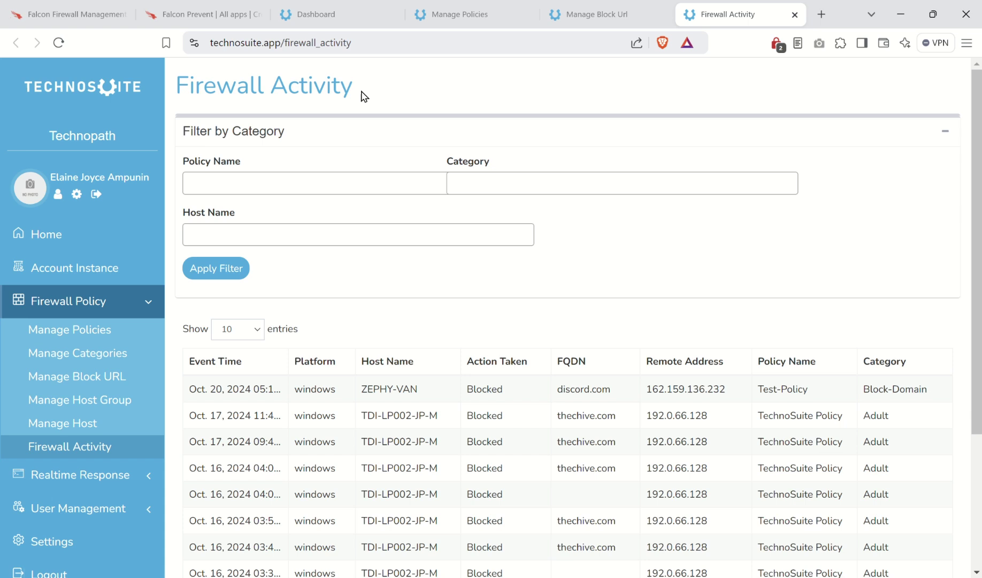
{"action": "mouse_move", "coordinate": [359, 416]}
{"action": "left_mouse_down"}
{"action": "mouse_move", "coordinate": [448, 428]}
{"action": "mouse_move", "coordinate": [509, 422]}
{"action": "left_mouse_up"}
{"action": "double_click", "coordinate": [587, 416]}
{"action": "key", "text": "ctrl+minus"}
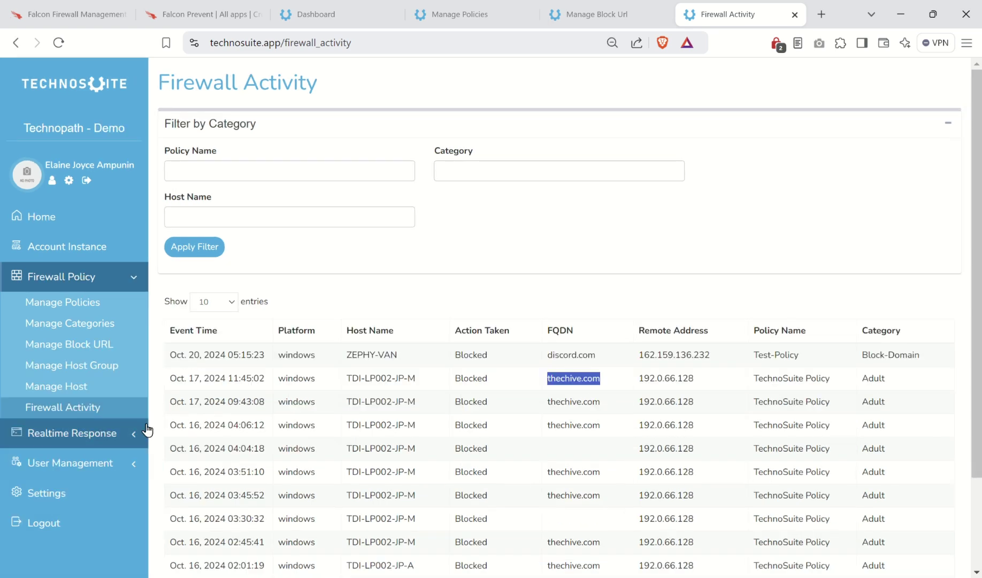
{"action": "left_click", "coordinate": [123, 433]}
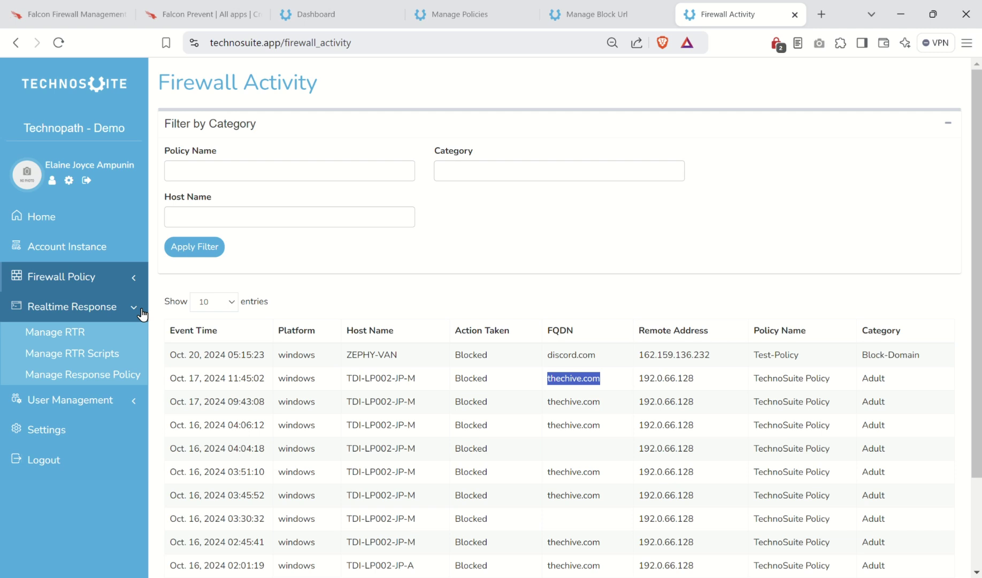
Open Manage RTR and browse the Falcon scripts under Choose Script without selecting one.
{"action": "left_click", "coordinate": [81, 339]}
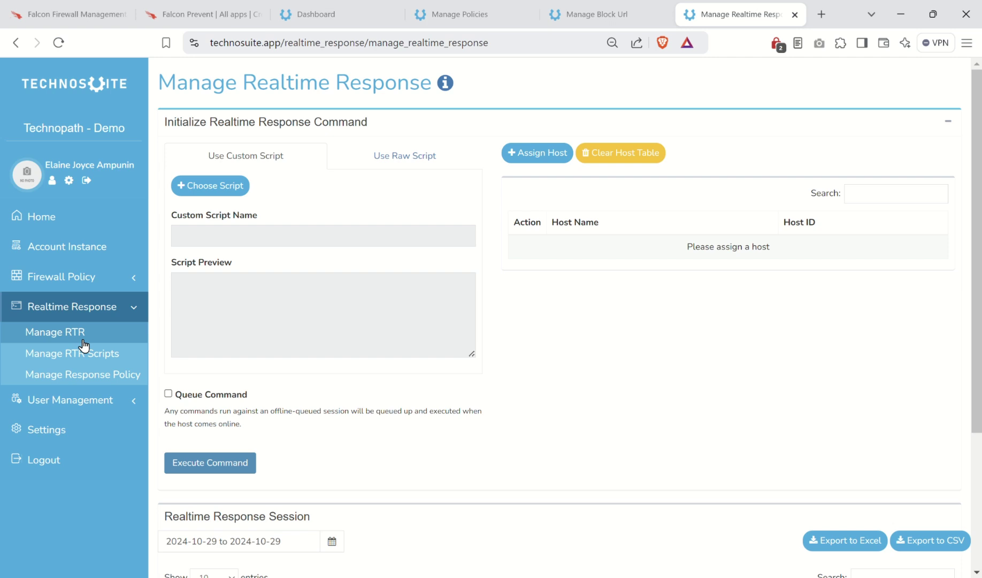
{"action": "left_click", "coordinate": [205, 191]}
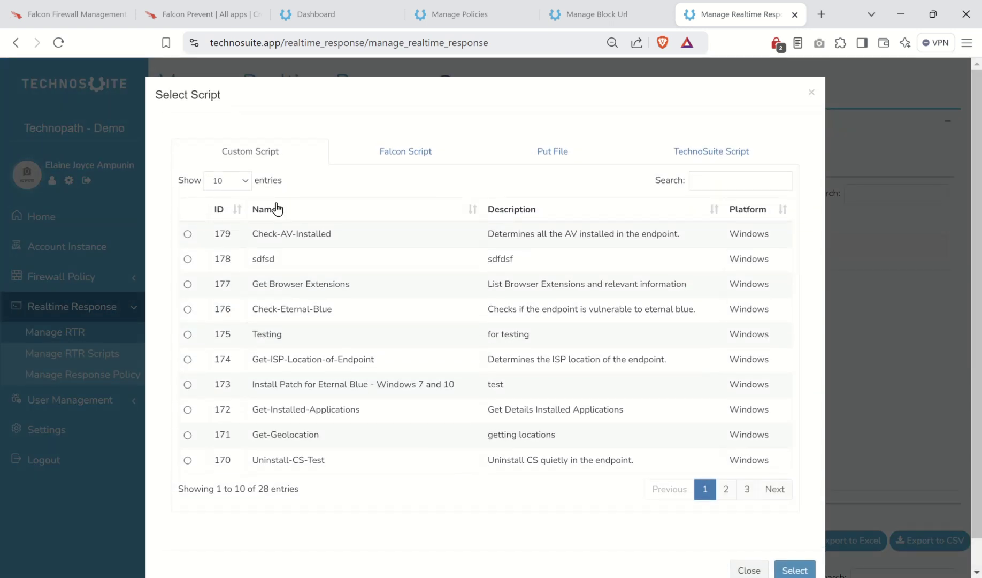
{"action": "left_click", "coordinate": [421, 160]}
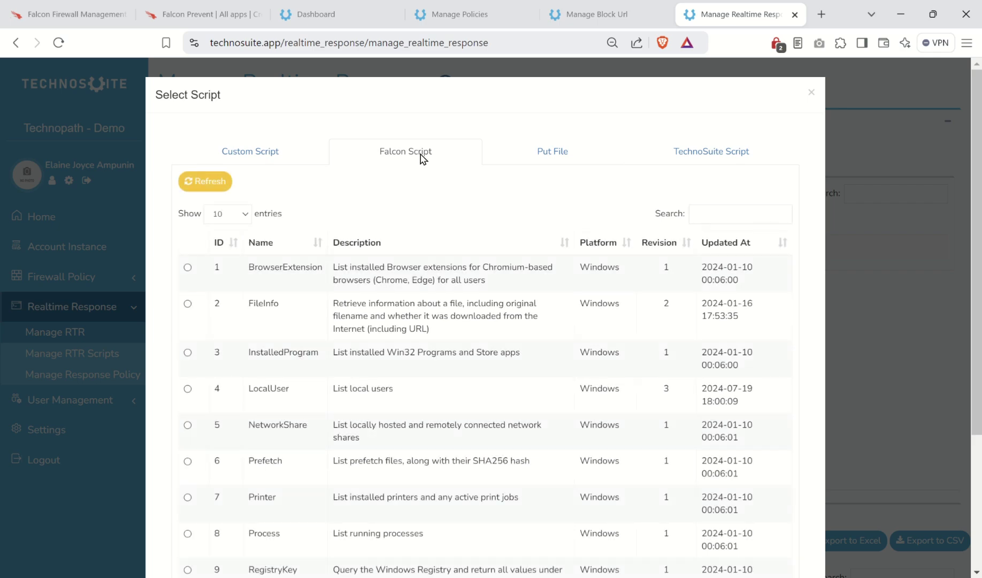
{"action": "left_click", "coordinate": [812, 93]}
Browse host groups under Assign Host without assigning, then highlight the offline-host queue option.
{"action": "left_click", "coordinate": [548, 151]}
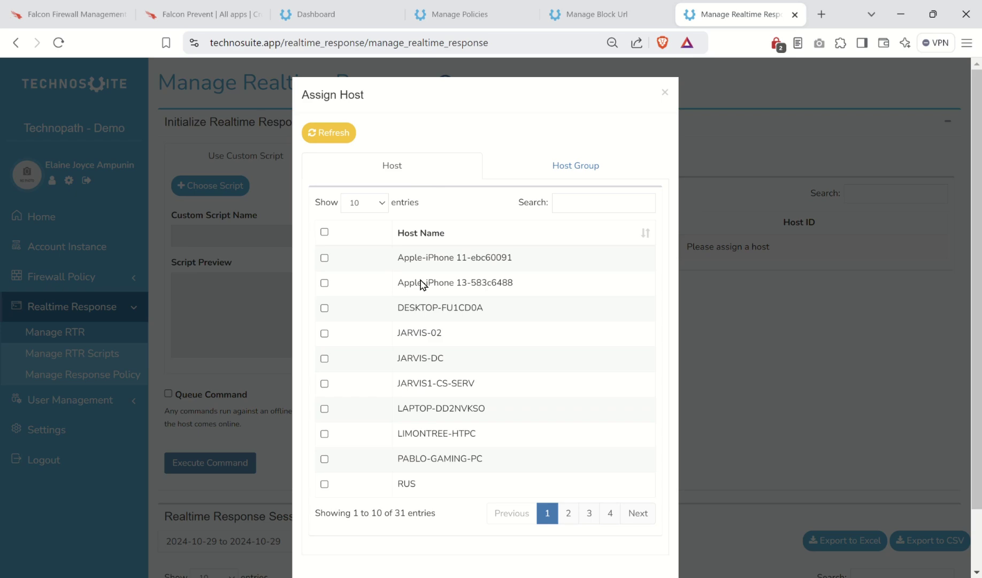
{"action": "left_click", "coordinate": [563, 164]}
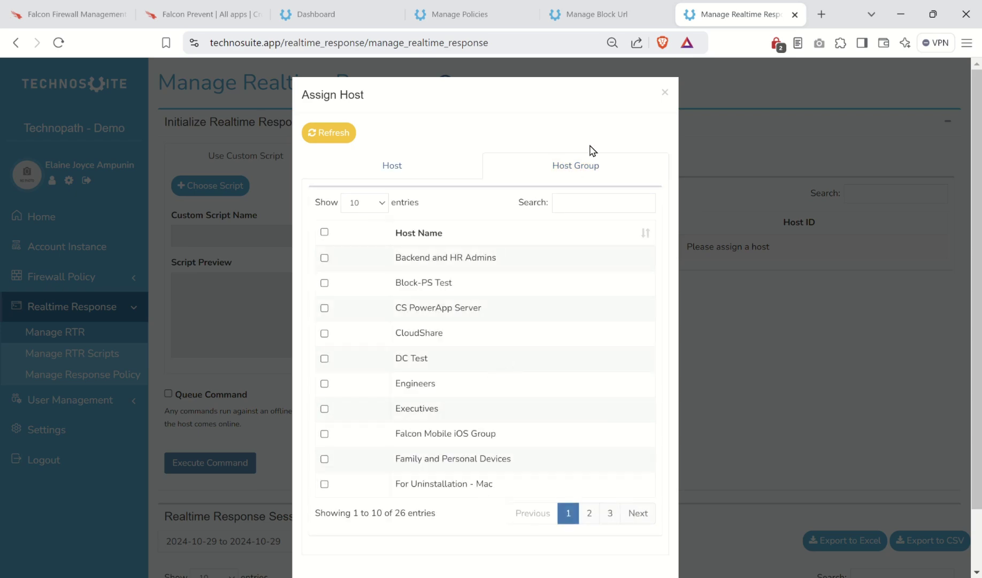
{"action": "left_click", "coordinate": [665, 92]}
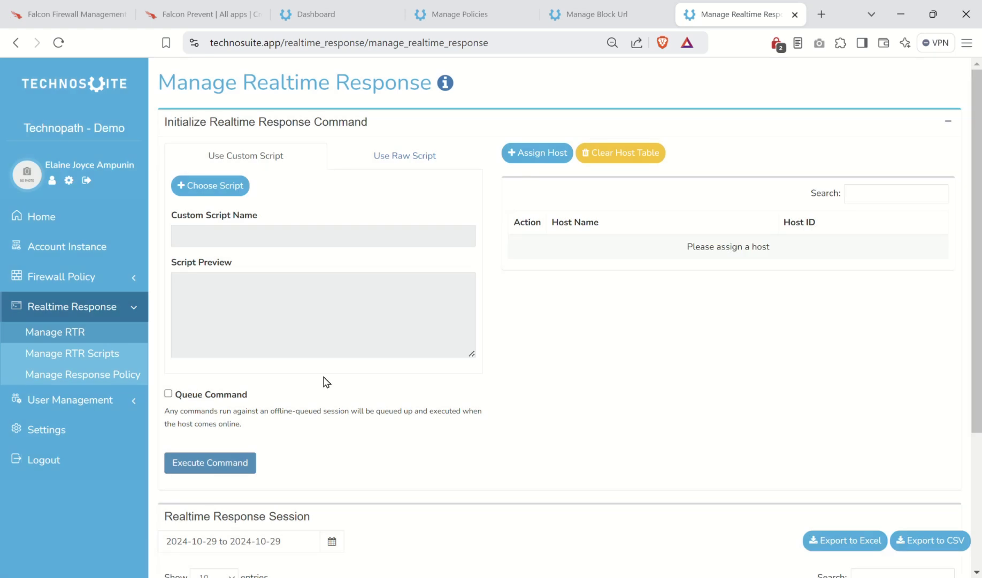
{"action": "left_click_drag", "start_coordinate": [247, 395], "coordinate": [202, 403]}
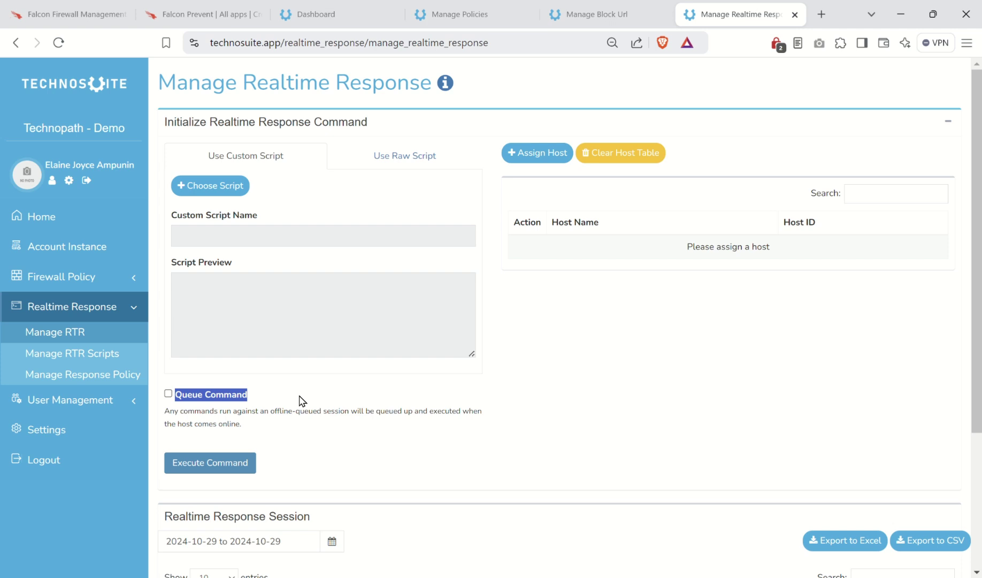
Go back to the TechnoSuite dashboard with its trial license and active policies.
{"action": "left_click", "coordinate": [341, 13]}
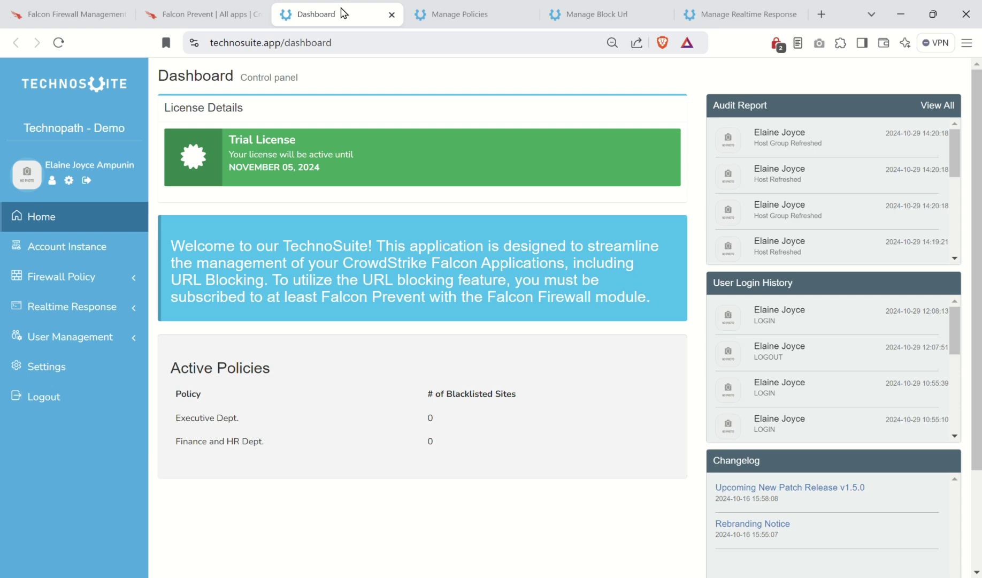